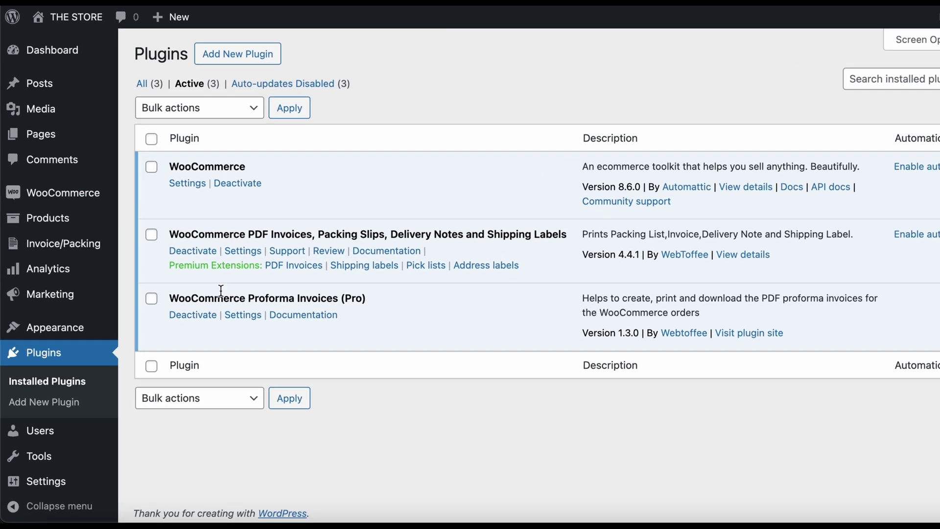
Step: Open the Proforma invoice settings under Invoice/Packing and review its General settings
mouse_move(90, 249)
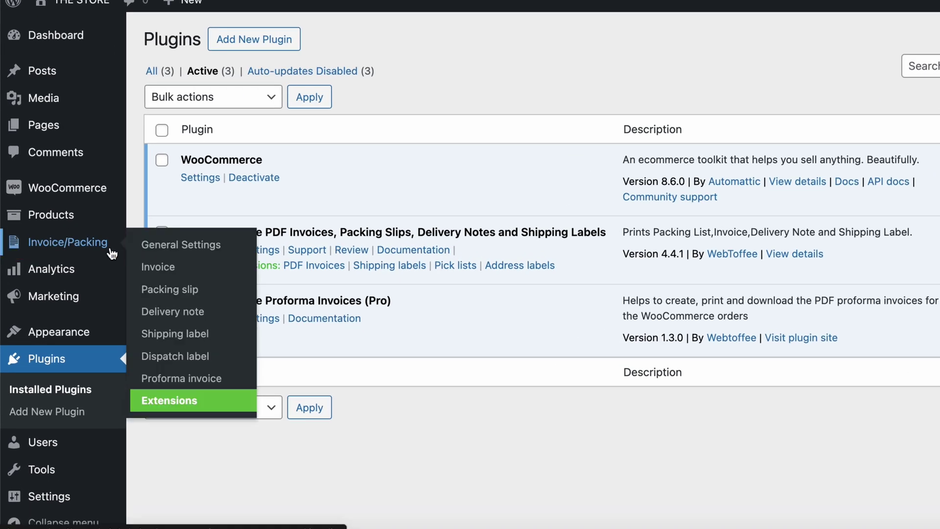
left_click(236, 381)
scroll(750, 377, "down", 5)
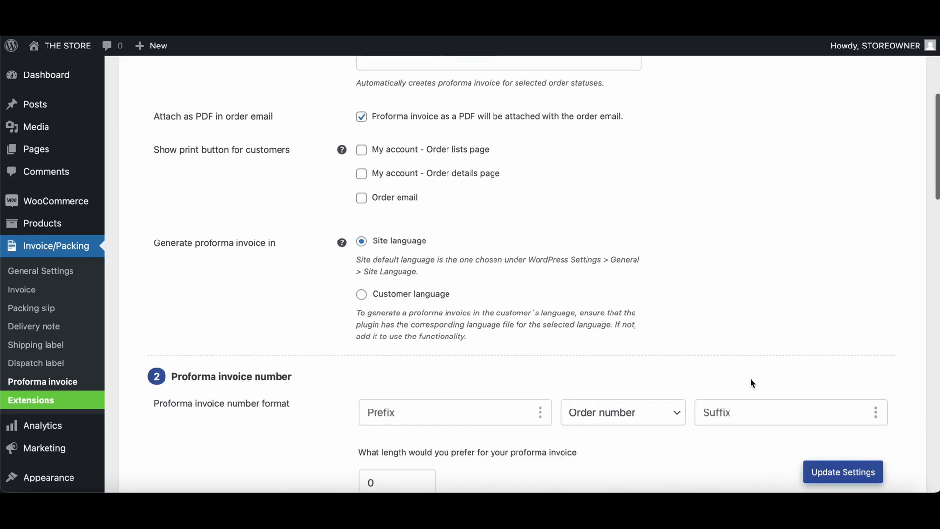
scroll(753, 383, "down", 10)
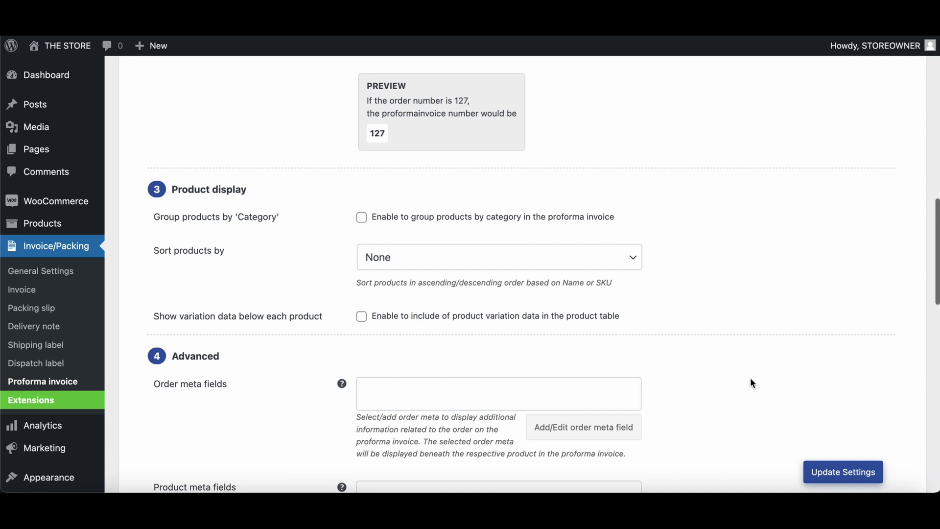
scroll(752, 382, "down", 12)
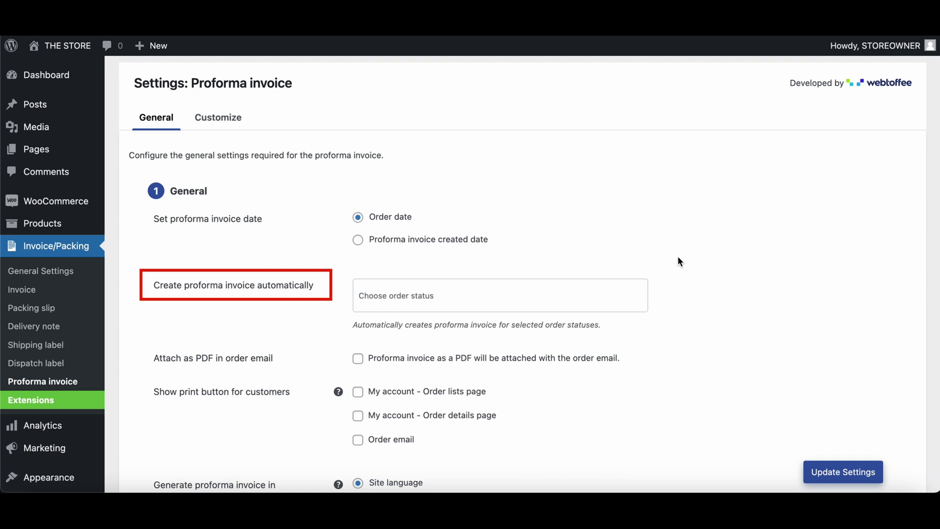
Step: Create proforma invoices for Completed orders and attach them as PDFs to order emails
left_click(617, 304)
scroll(611, 350, "down", 2)
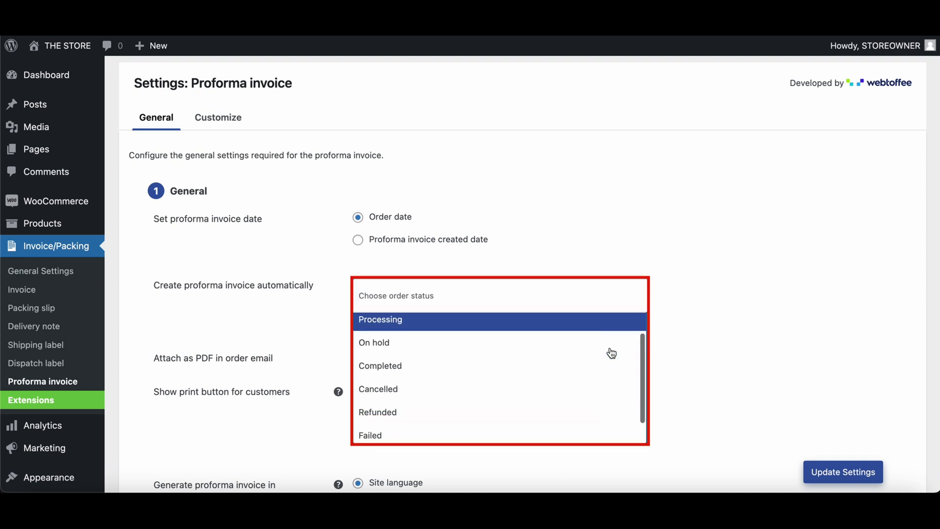
left_click(612, 350)
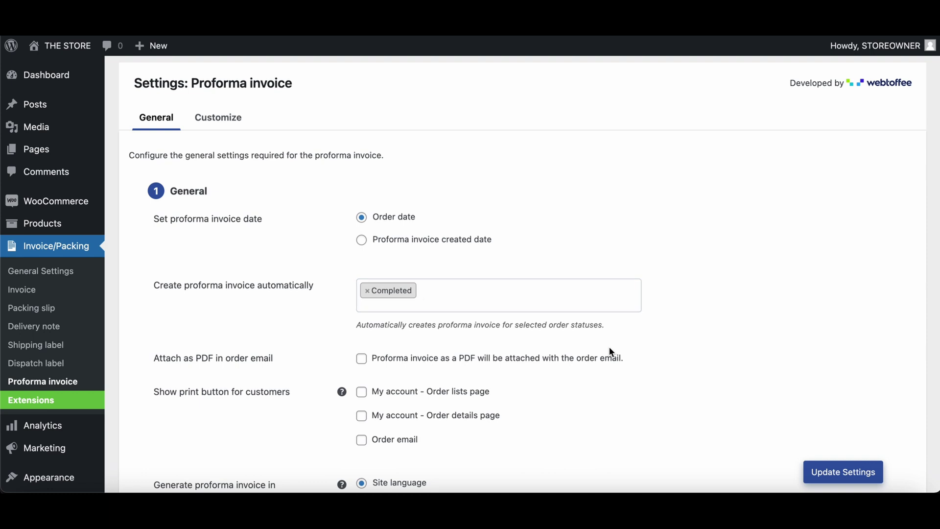
left_click(361, 358)
Step: Show the print button on the order lists page, order details page and order email
left_click(362, 395)
left_click(361, 416)
left_click(361, 440)
scroll(699, 420, "down", 3)
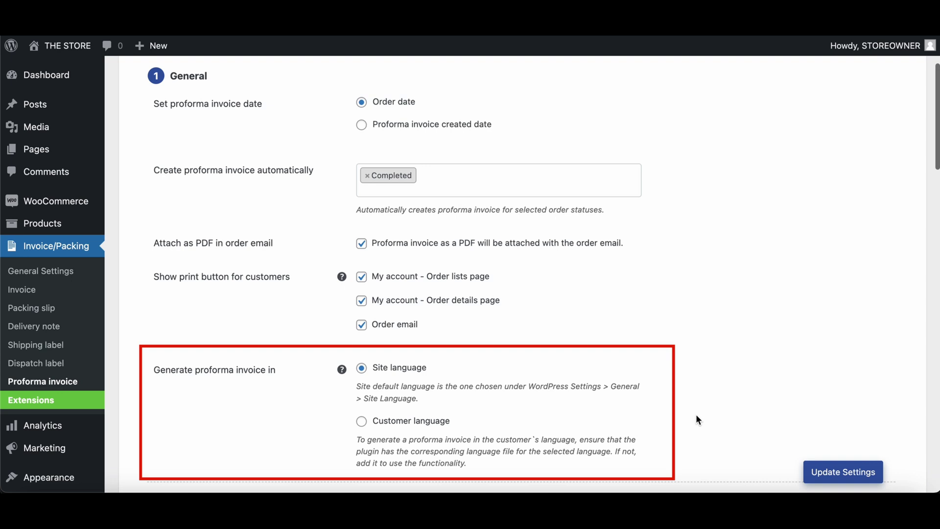
Step: Use the month [m] as the proforma invoice number prefix
scroll(696, 417, "down", 10)
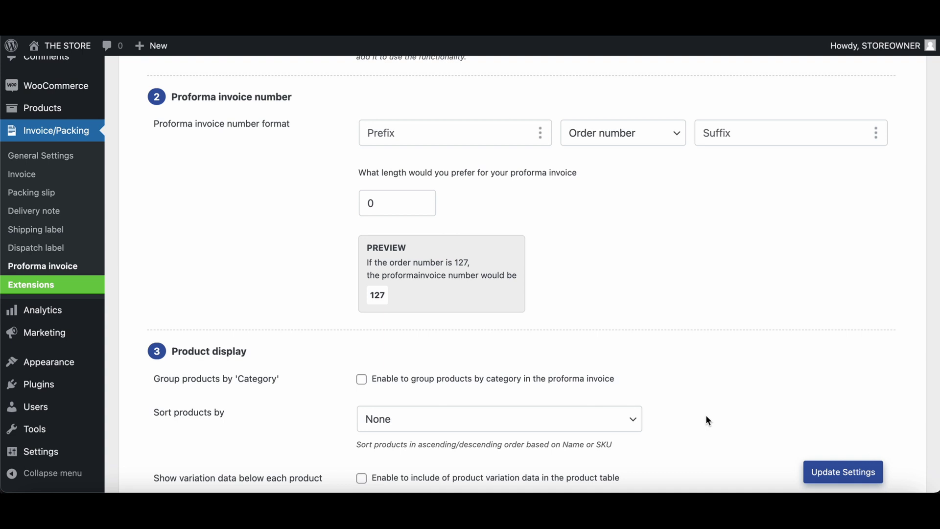
left_click(541, 137)
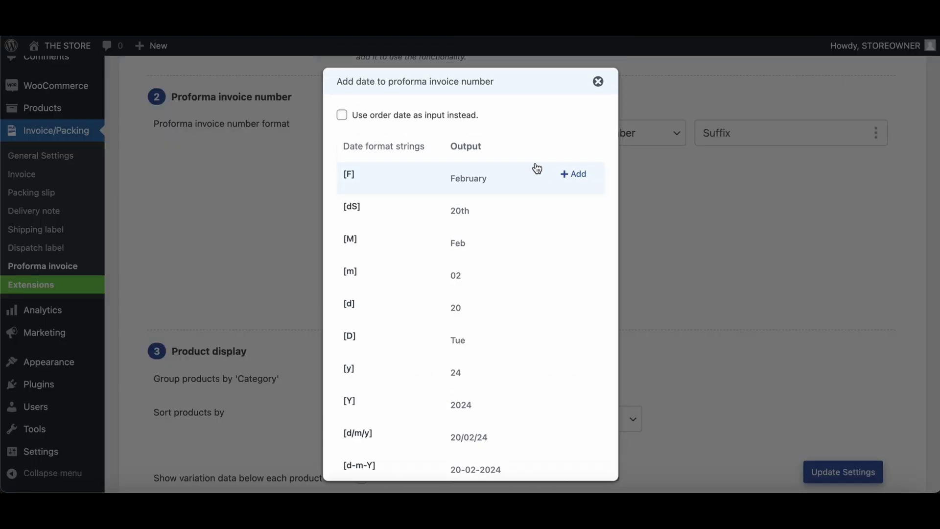
left_click(578, 254)
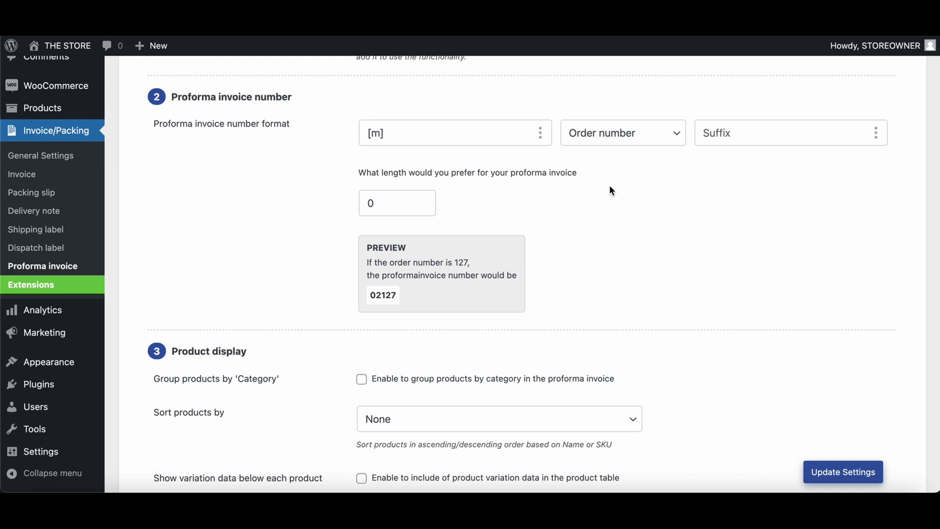
Step: Switch invoice numbering to a custom number with a length of 4
left_click(631, 143)
left_click(660, 152)
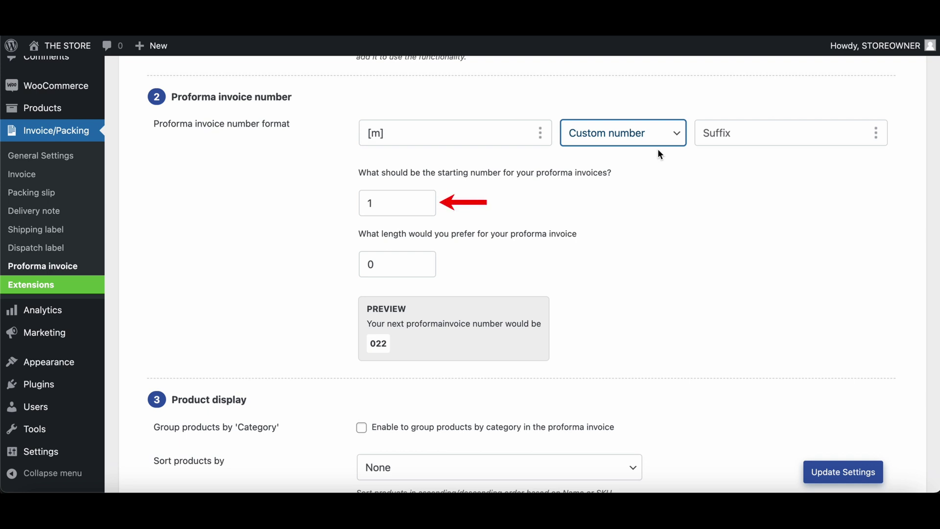
left_click(376, 262)
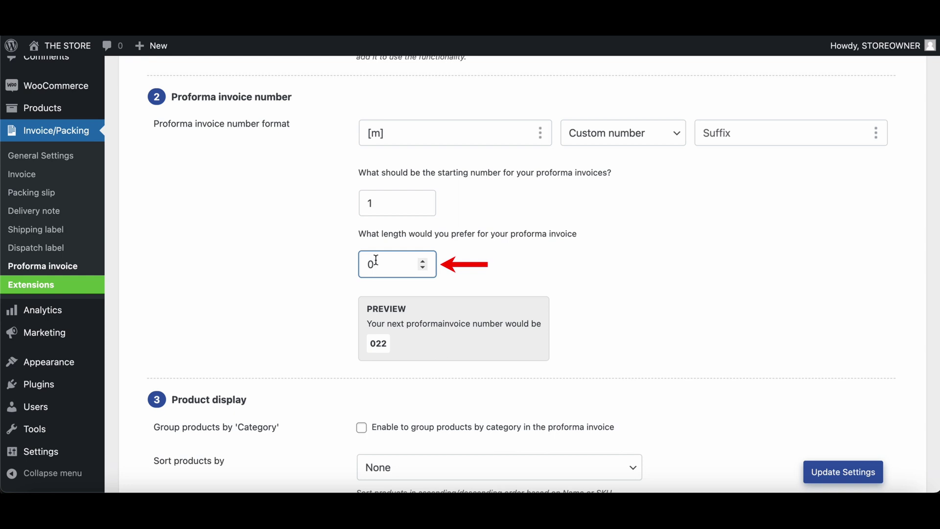
key("BackSpace")
type("4")
left_click(386, 287)
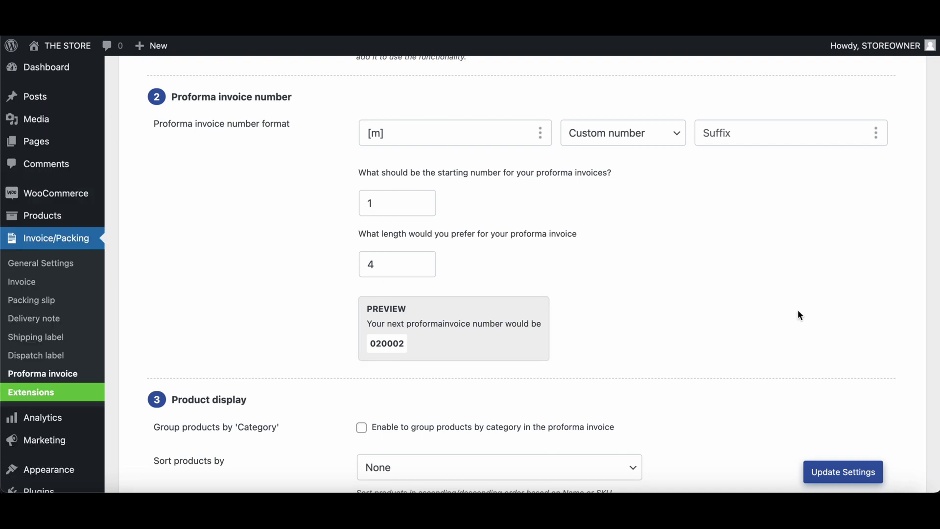
Step: Group invoice products by category and sort them by SKU descending
scroll(797, 310, "down", 3)
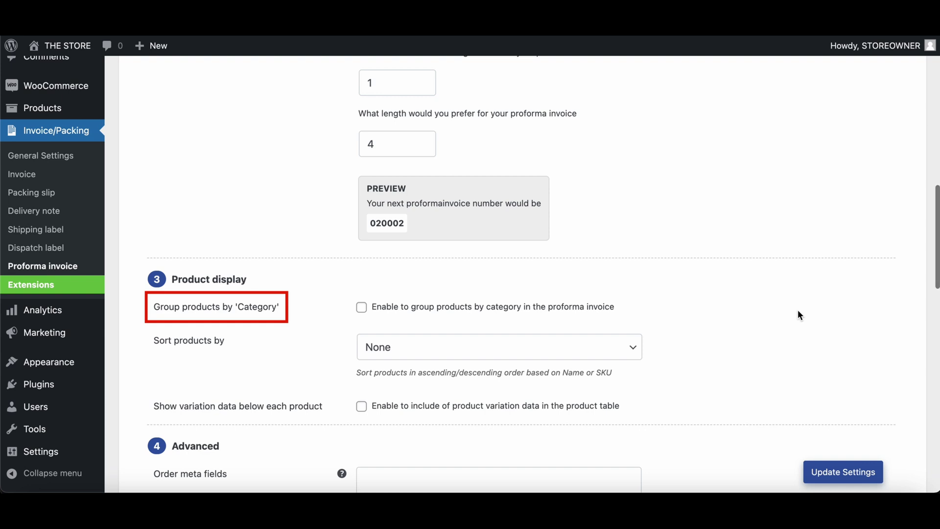
left_click(361, 308)
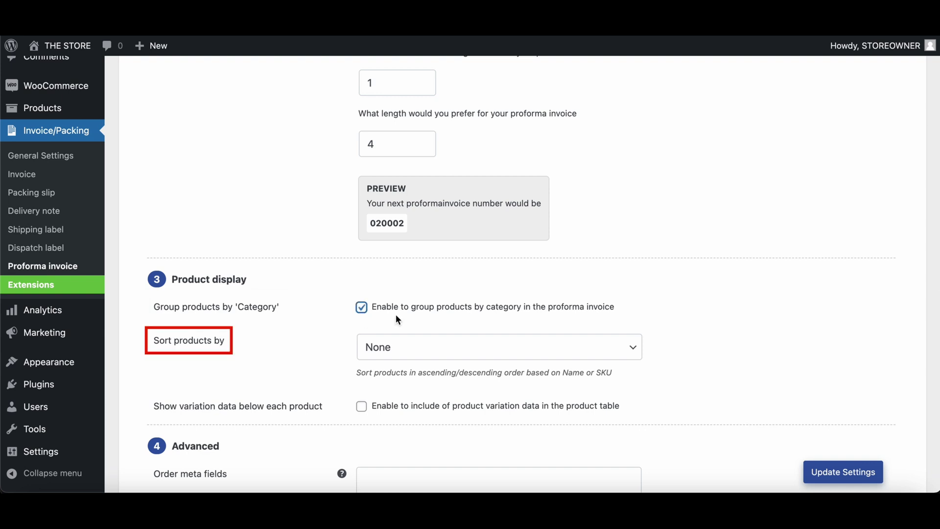
left_click(586, 359)
left_click(584, 412)
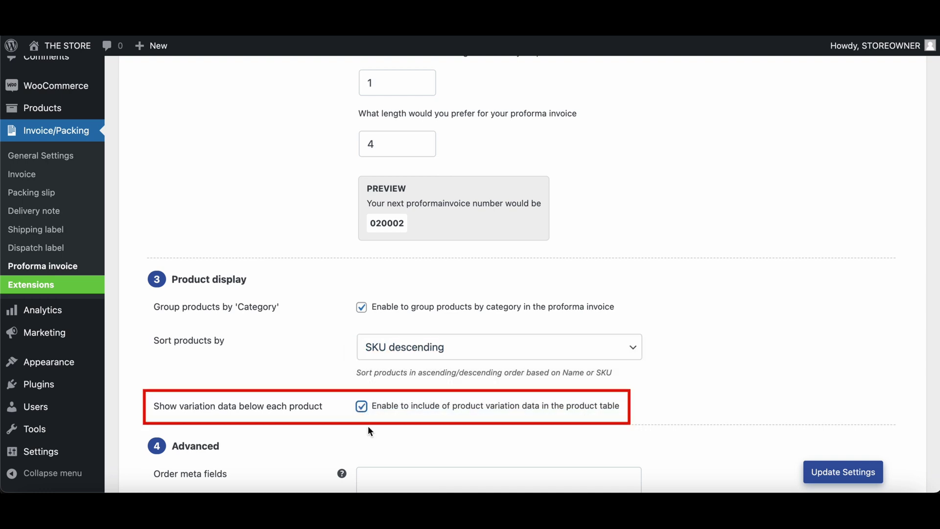
scroll(757, 371, "down", 5)
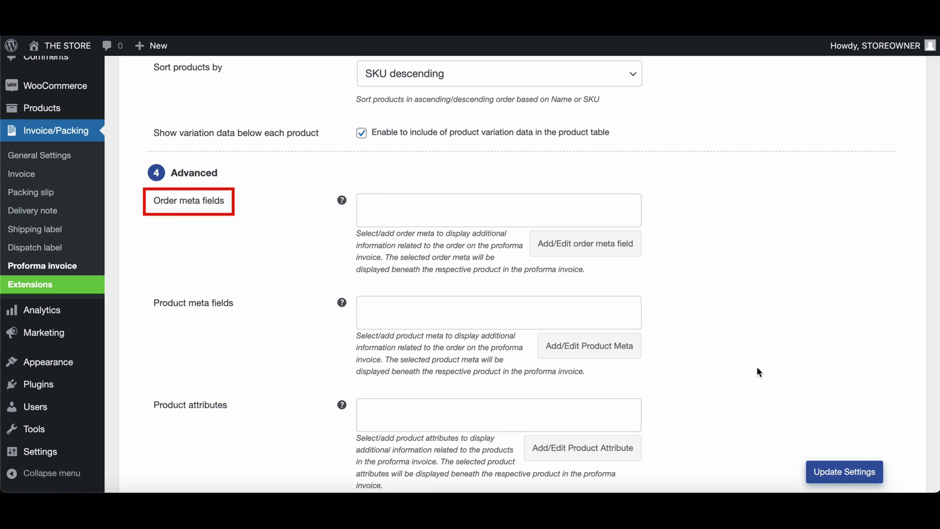
Step: Add Gift wrapping as an order meta field and open the Add/Edit order meta field panel
left_click(625, 218)
left_click(624, 240)
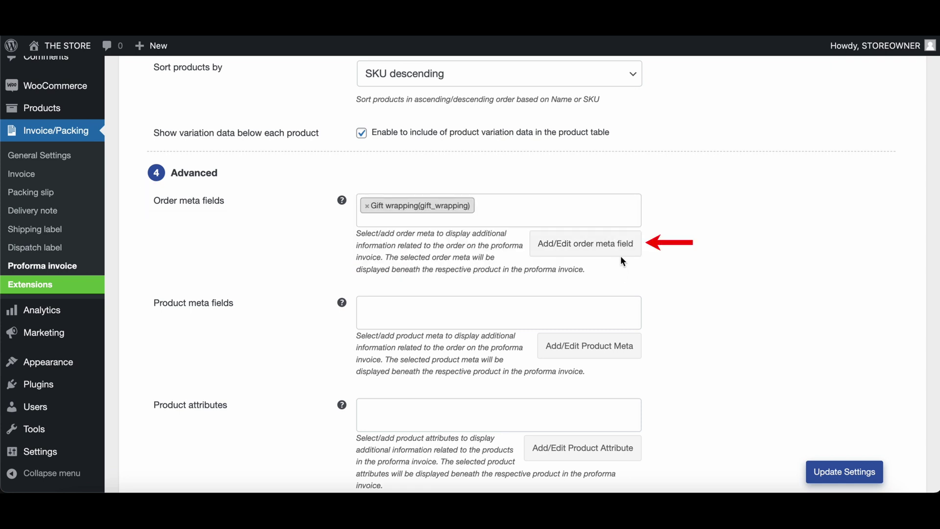
left_click(623, 257)
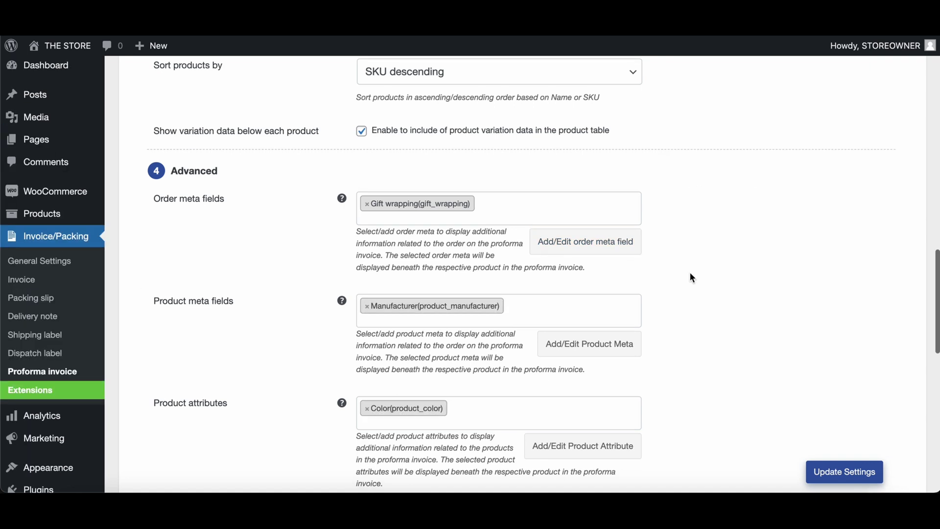
scroll(691, 275, "down", 5)
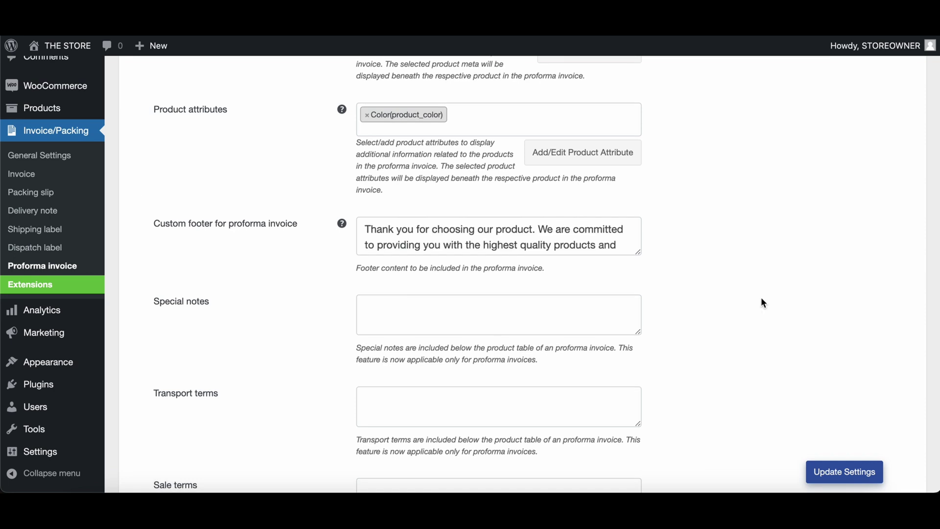
scroll(762, 299, "down", 2)
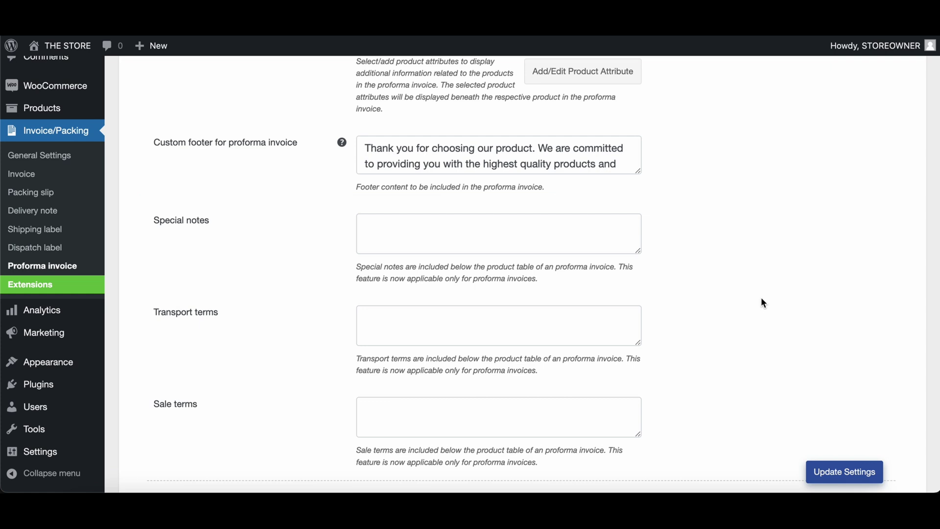
scroll(801, 434, "down", 5)
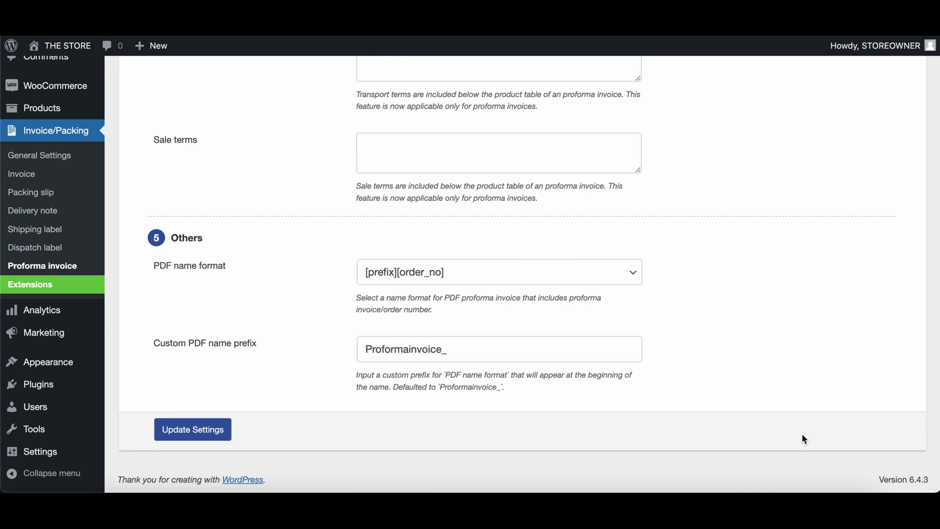
Step: Set the PDF name format to [prefix][proforma_invoice_no] and update the settings
left_click(635, 270)
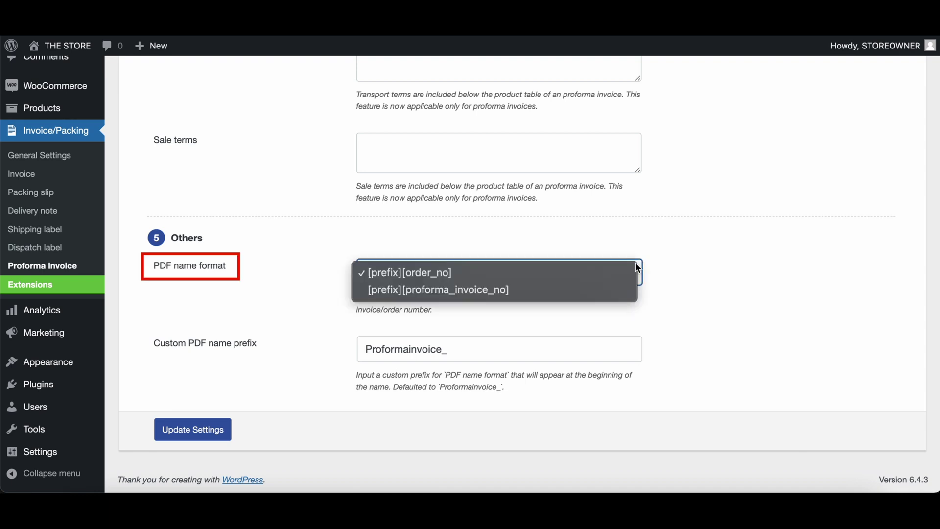
left_click(618, 288)
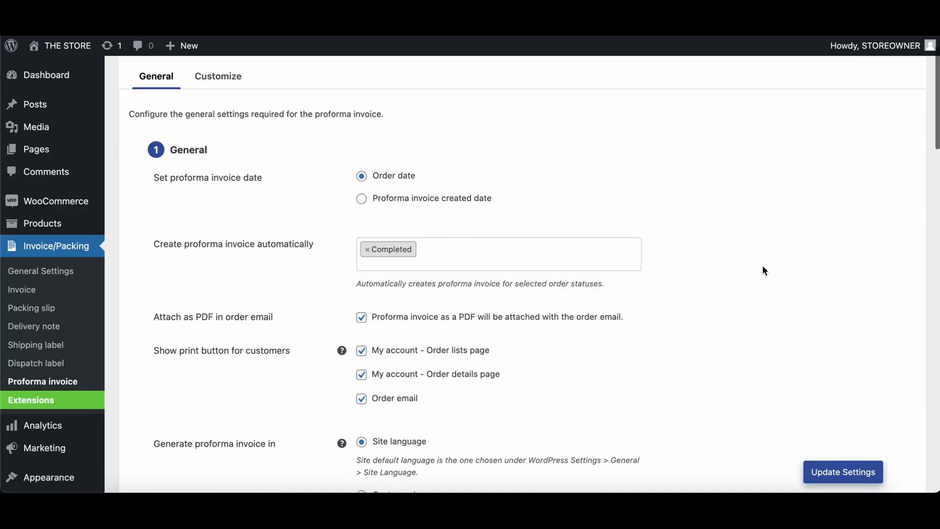
scroll(762, 270, "down", 15)
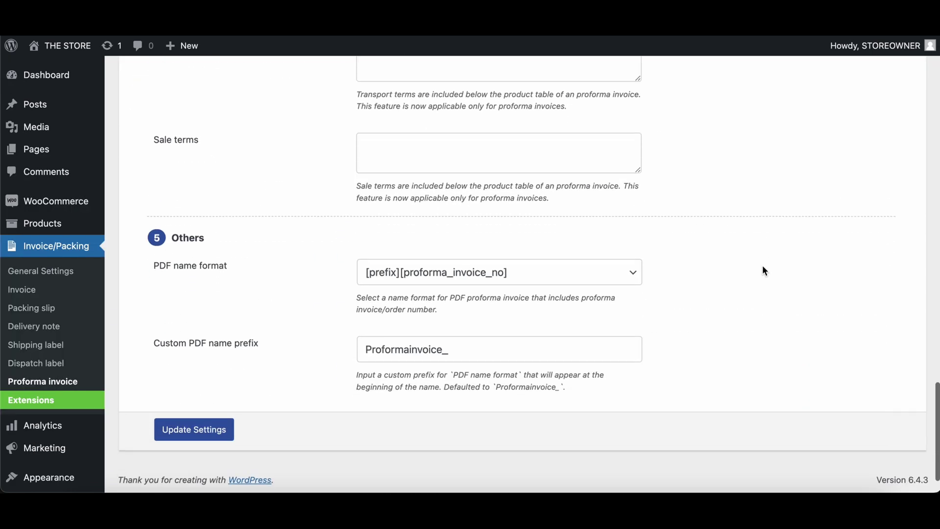
left_click(227, 440)
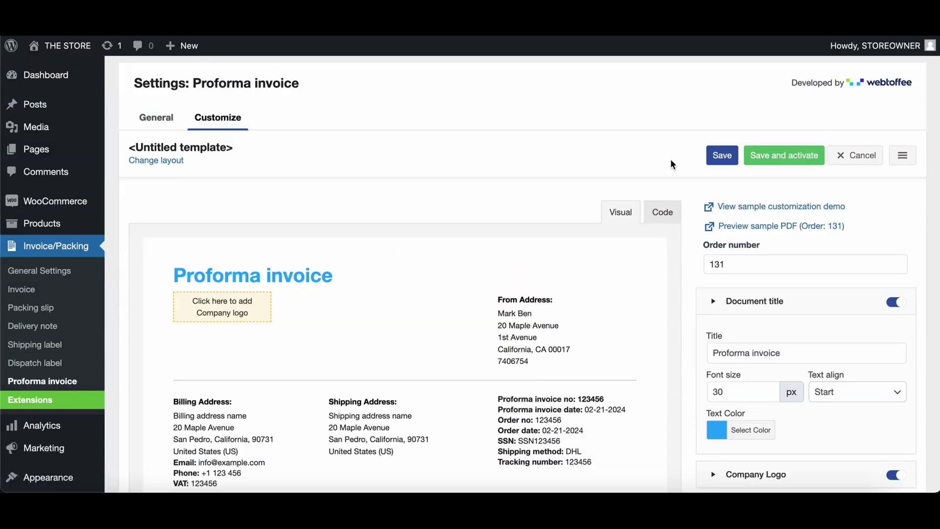
Step: Open the Customize template editor for the proforma invoice
scroll(671, 160, "down", 2)
scroll(670, 161, "down", 6)
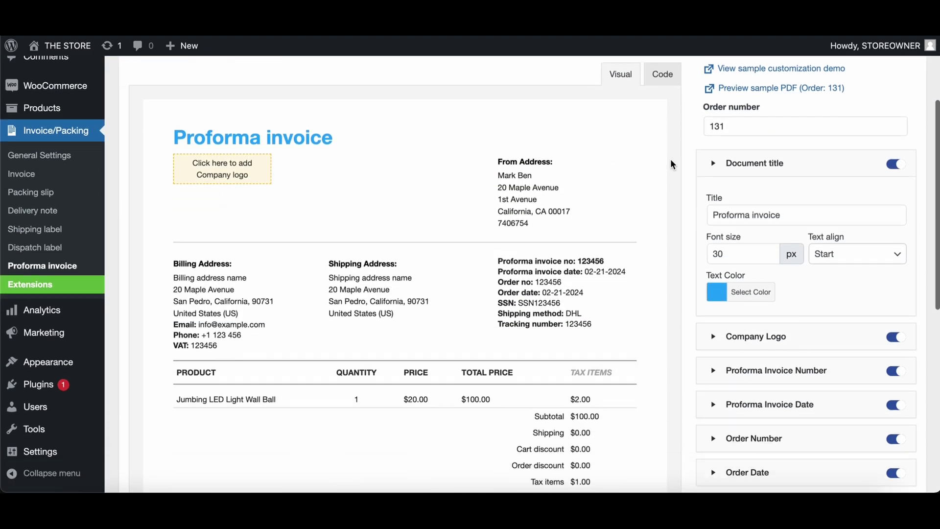
scroll(670, 164, "down", 3)
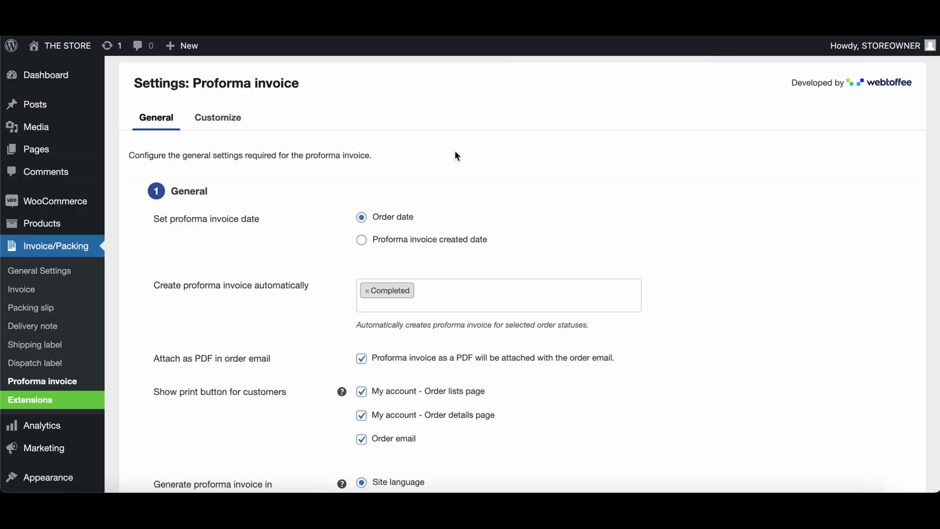
left_click(233, 128)
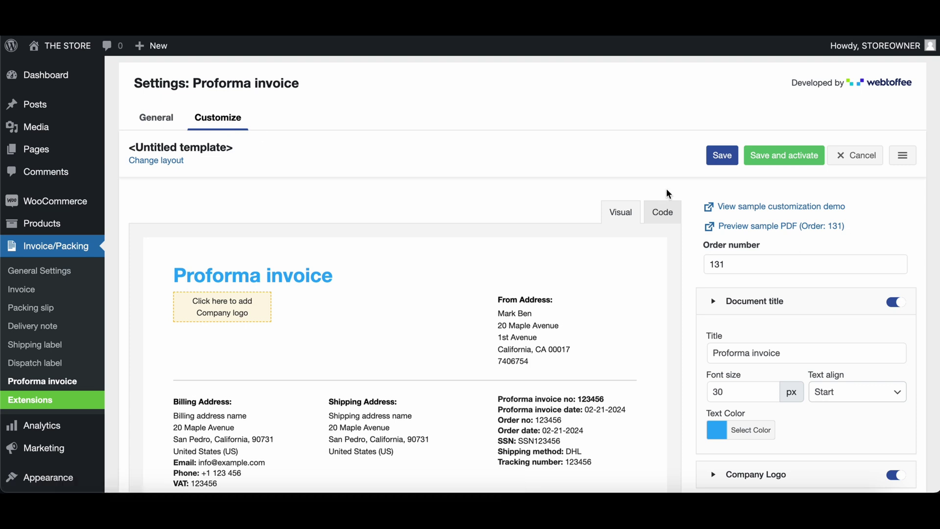
scroll(668, 193, "down", 10)
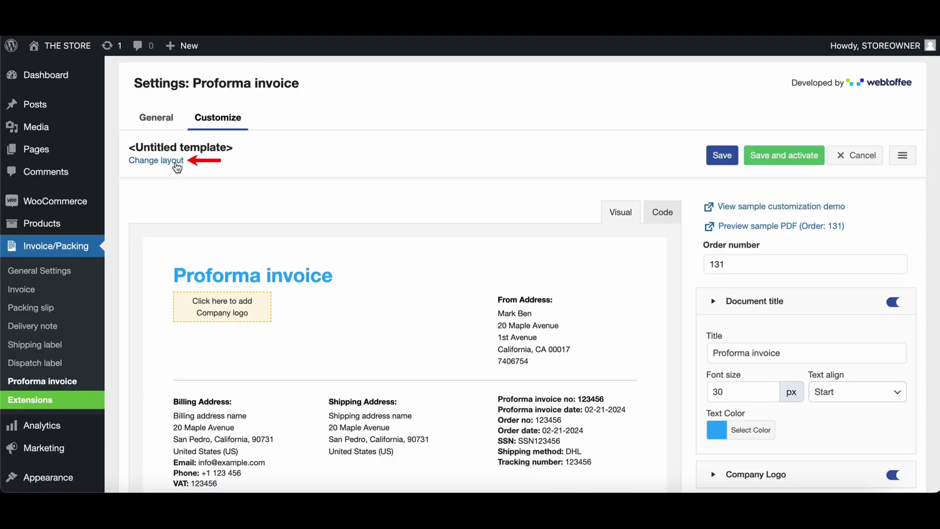
Step: Apply Layout 1 and switch off the Document title and Company Logo
left_click(177, 162)
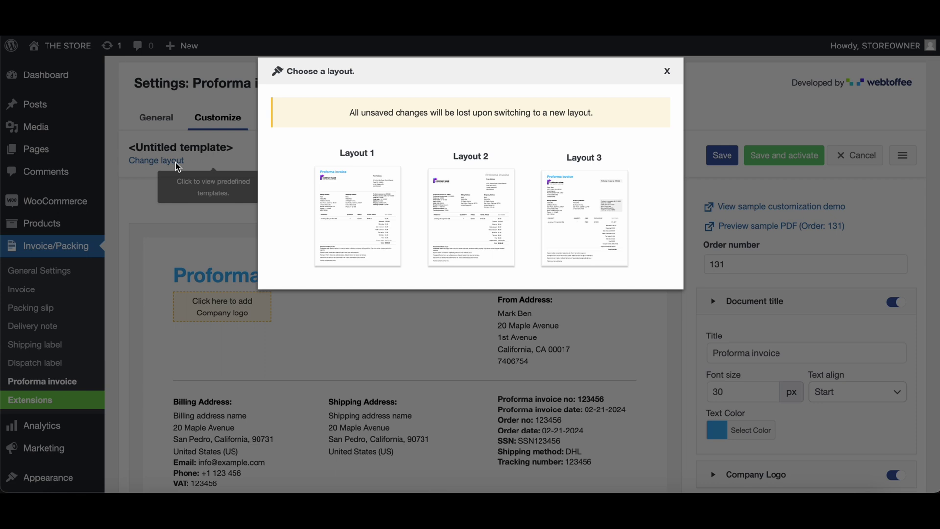
left_click(346, 228)
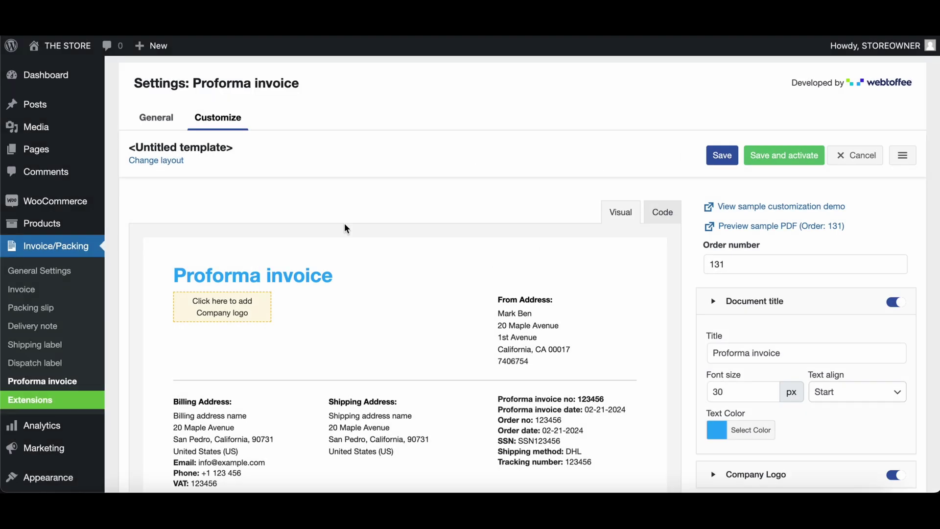
scroll(669, 264, "down", 3)
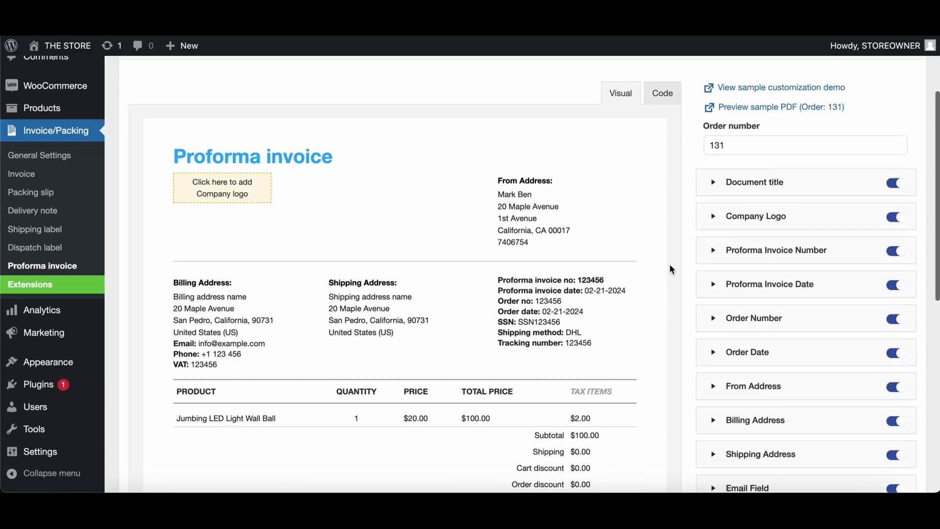
scroll(670, 268, "down", 2)
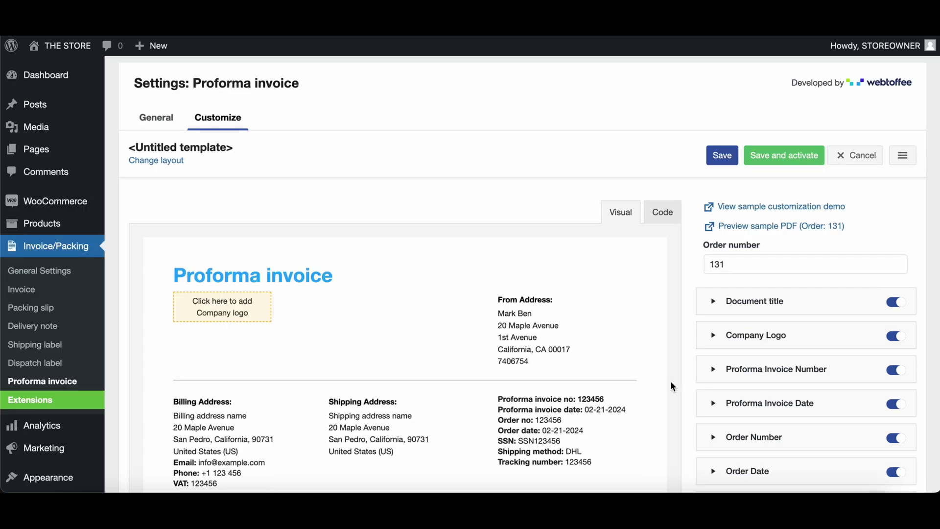
left_click(900, 303)
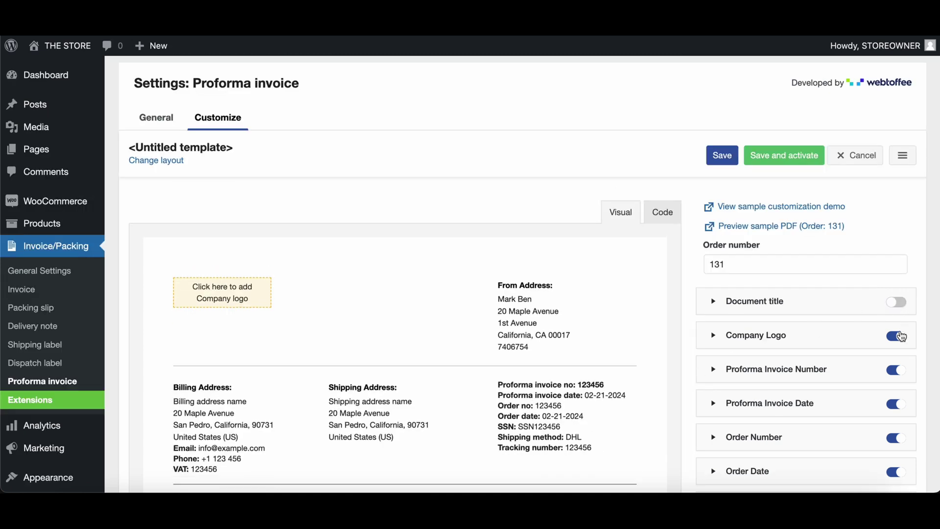
left_click(901, 337)
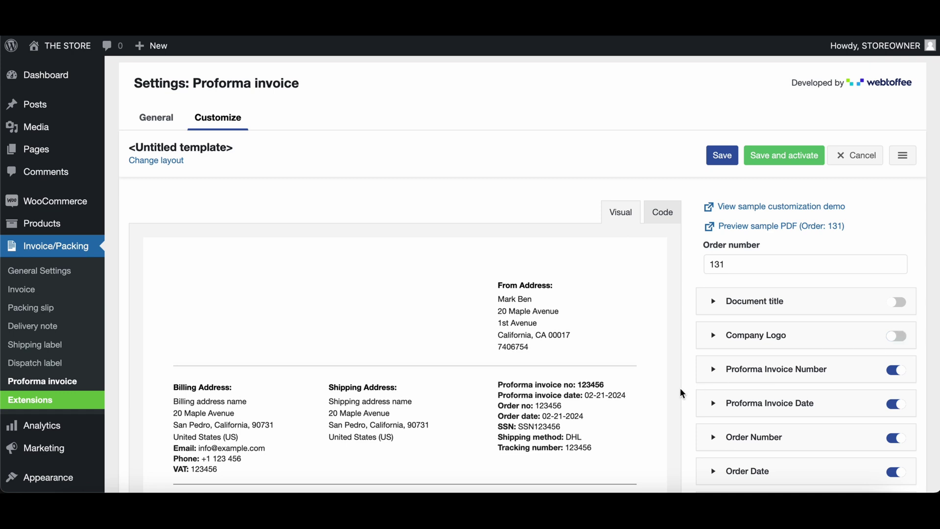
Step: In Product Table, add an Image column labelled 'Picture' and remove the Qty column
scroll(682, 393, "down", 3)
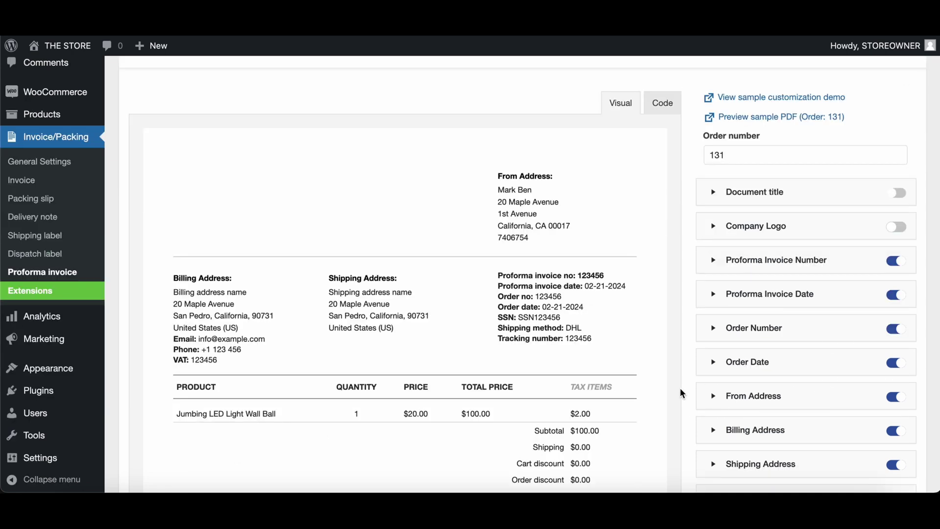
left_click(713, 366)
scroll(712, 370, "down", 2)
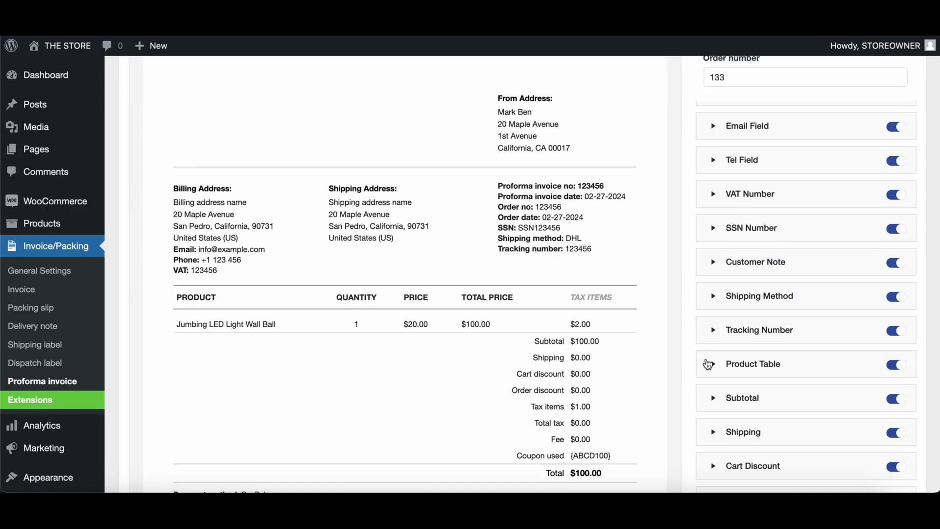
left_click(710, 363)
scroll(709, 363, "down", 3)
scroll(708, 362, "down", 3)
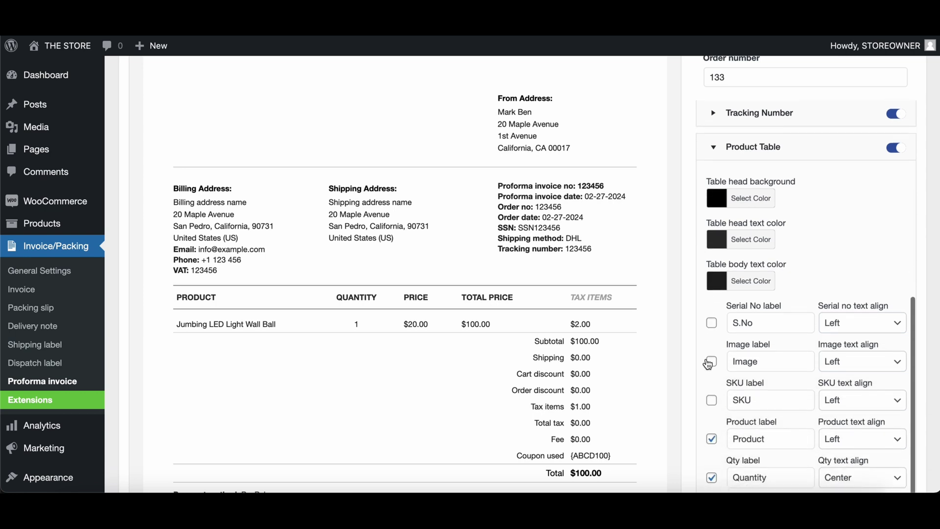
left_click(713, 331)
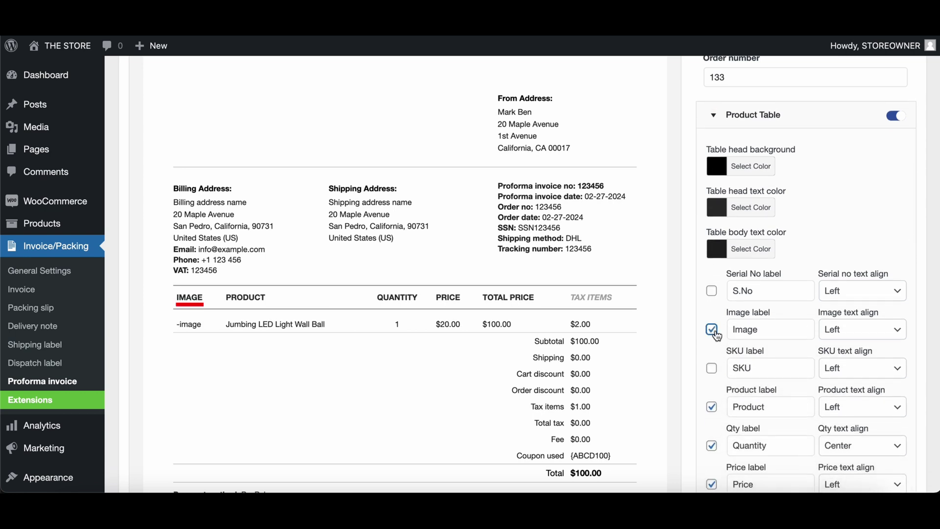
left_click(713, 445)
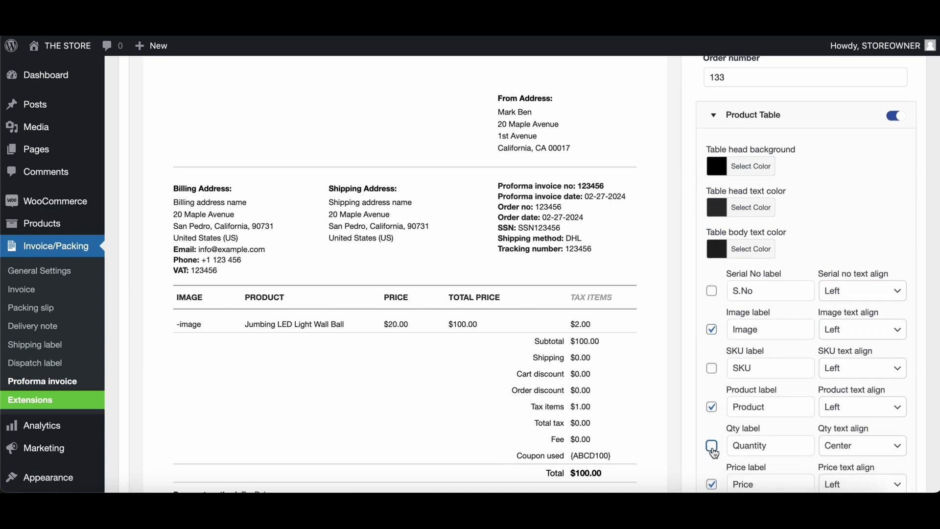
double_click(777, 329)
type("Picture")
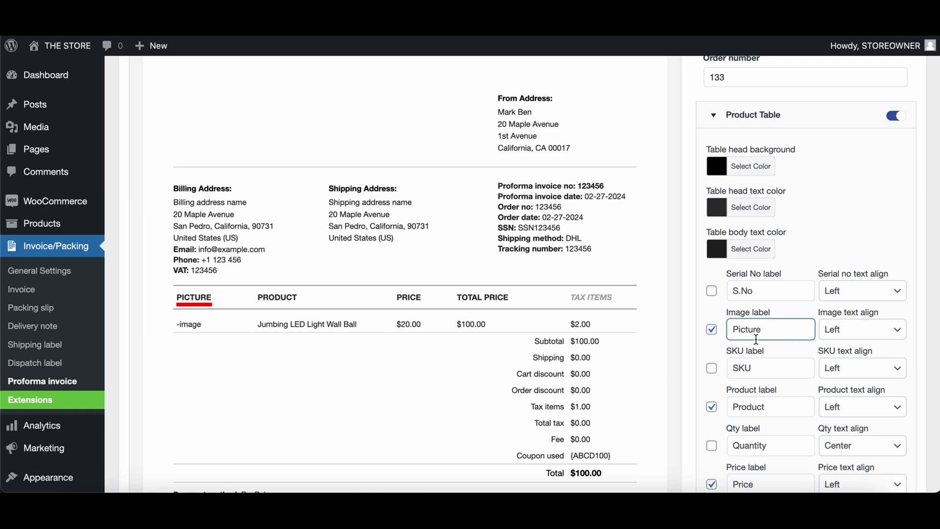
scroll(683, 368, "down", 3)
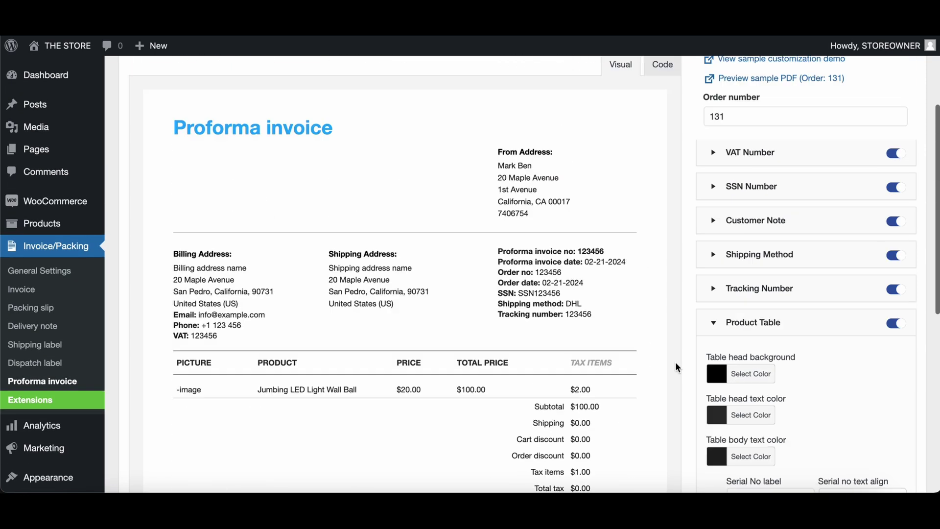
scroll(676, 367, "up", 3)
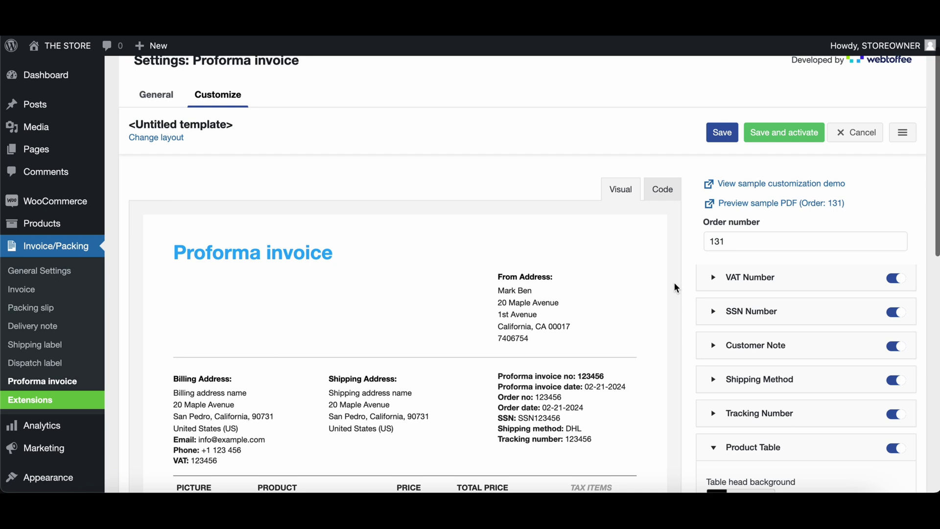
left_click(675, 202)
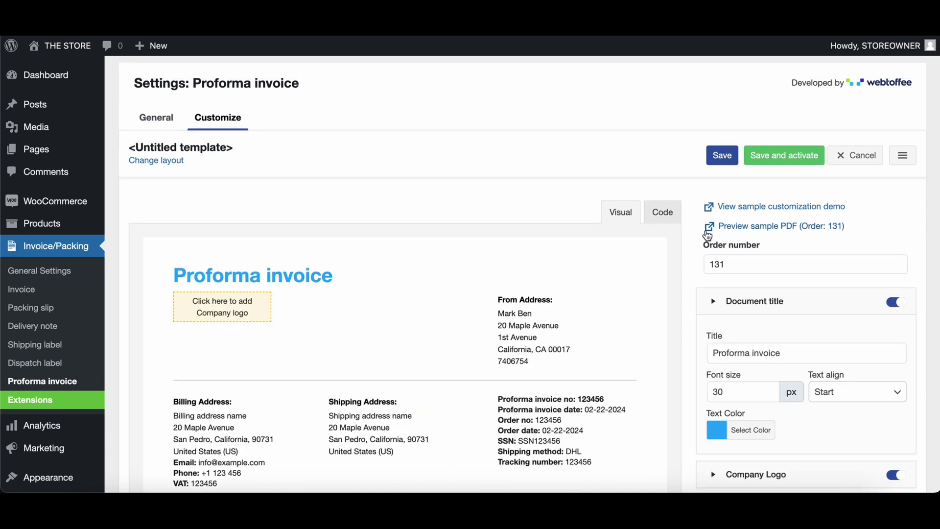
left_click(707, 232)
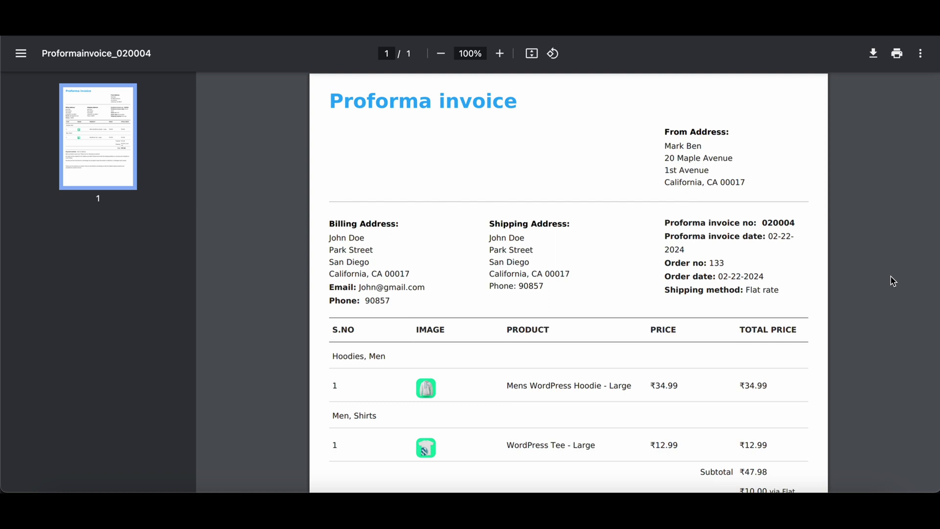
scroll(892, 281, "down", 7)
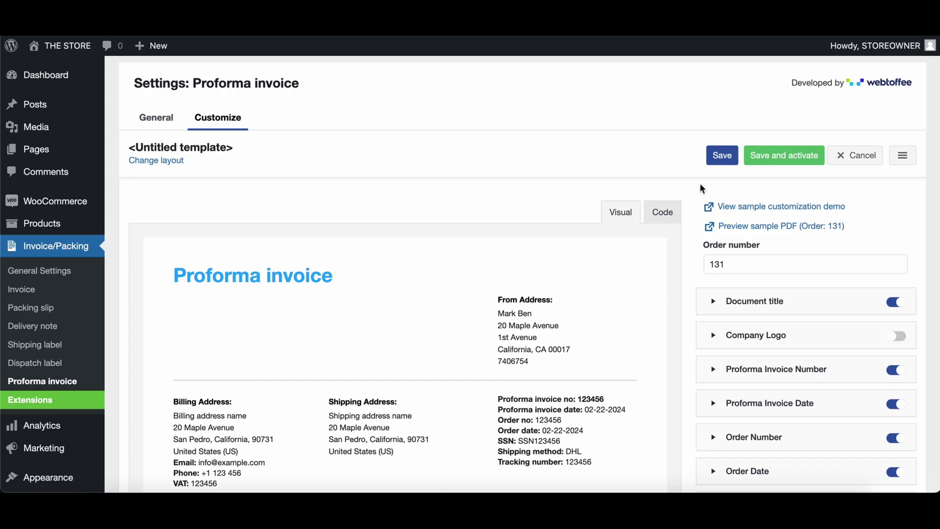
Step: Save the template under the name DEFAULT and activate it
left_click(709, 162)
type("DEFAULT")
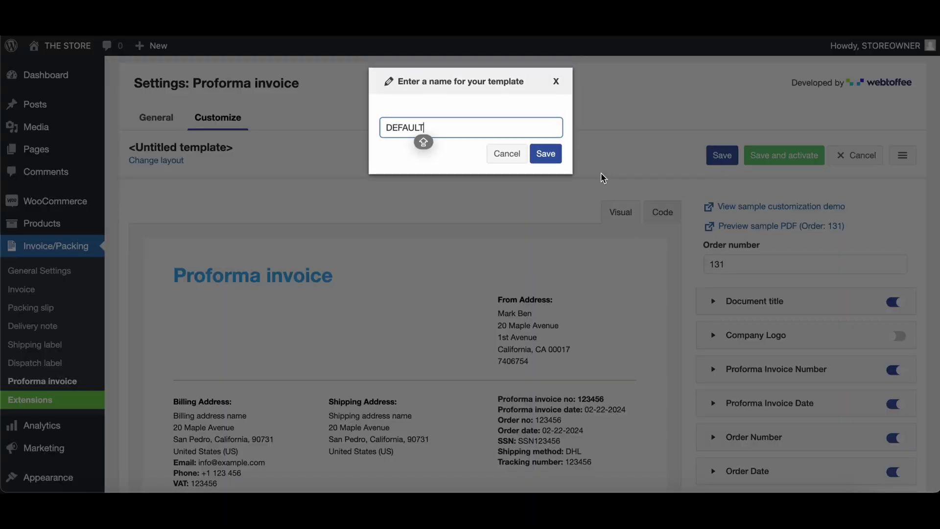
left_click(547, 147)
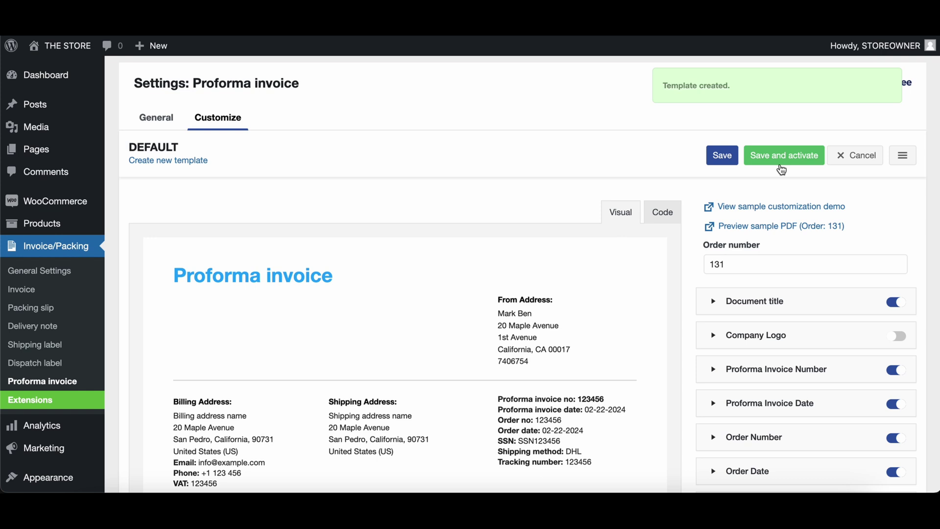
left_click(781, 165)
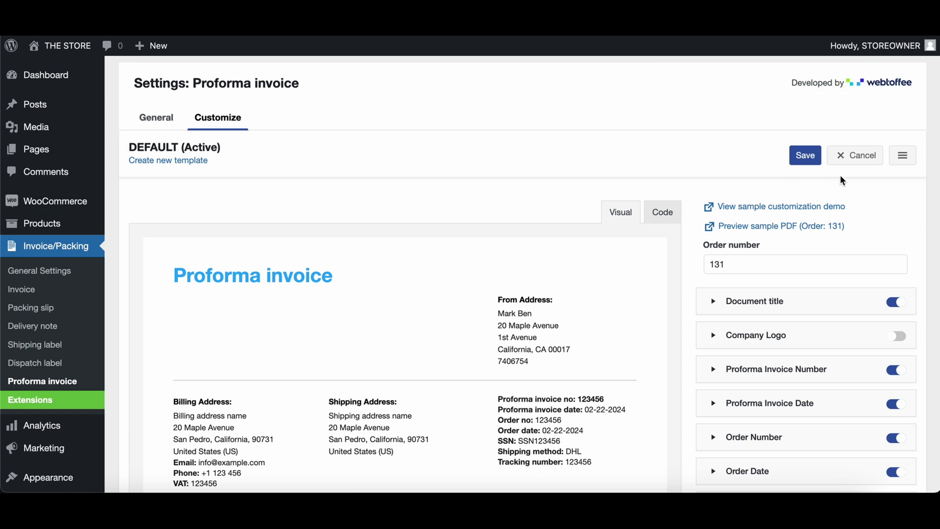
Step: Show the My templates list with DEFAULT active beside PROFORMA INVOICE 1 and PROFROMA INVOICE 2
left_click(904, 157)
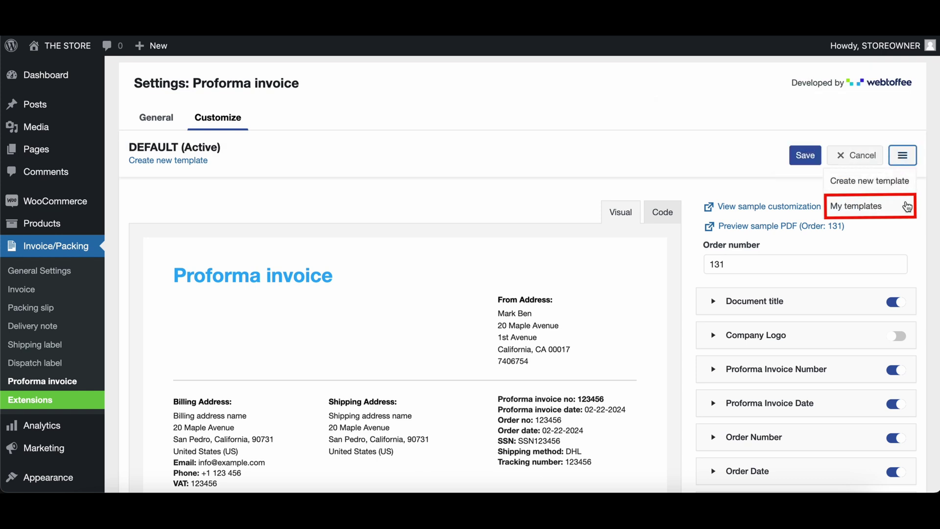
left_click(906, 206)
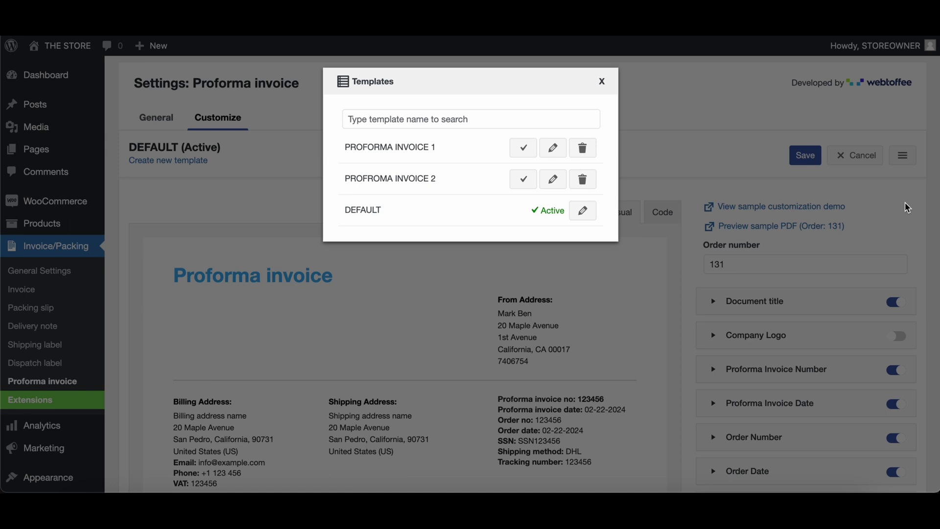